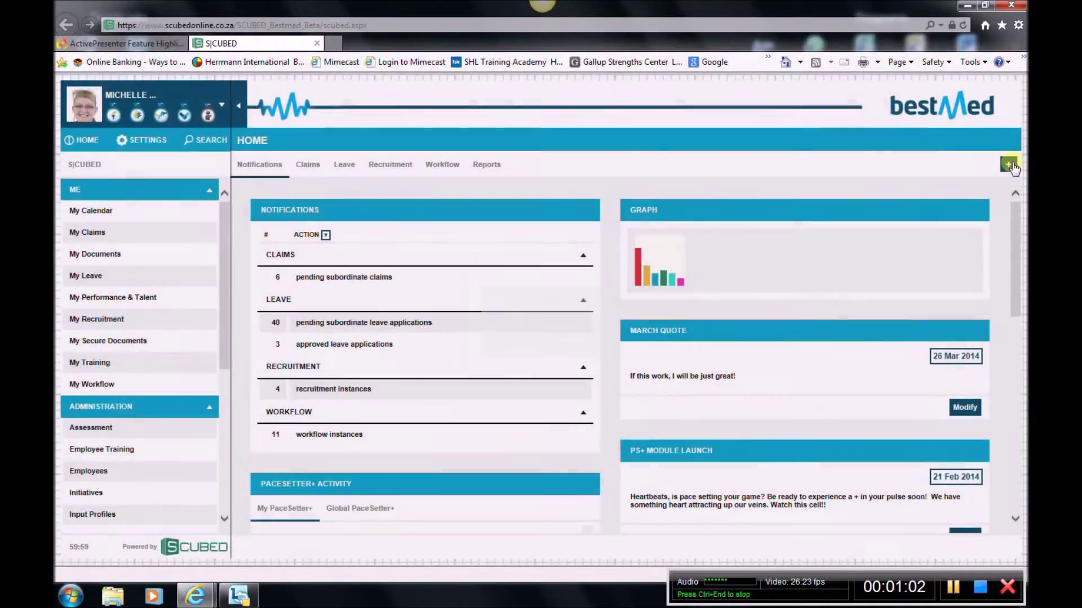
Start a new Submit Idea workflow instance from the green quick-actions menu and confirm it.
click(1010, 164)
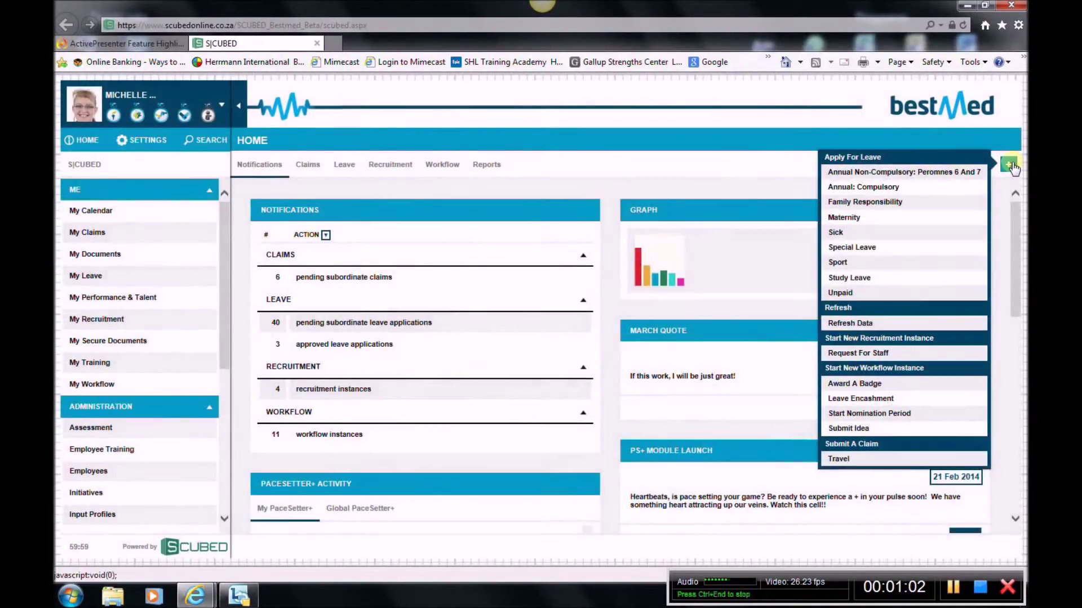
click(849, 429)
click(591, 346)
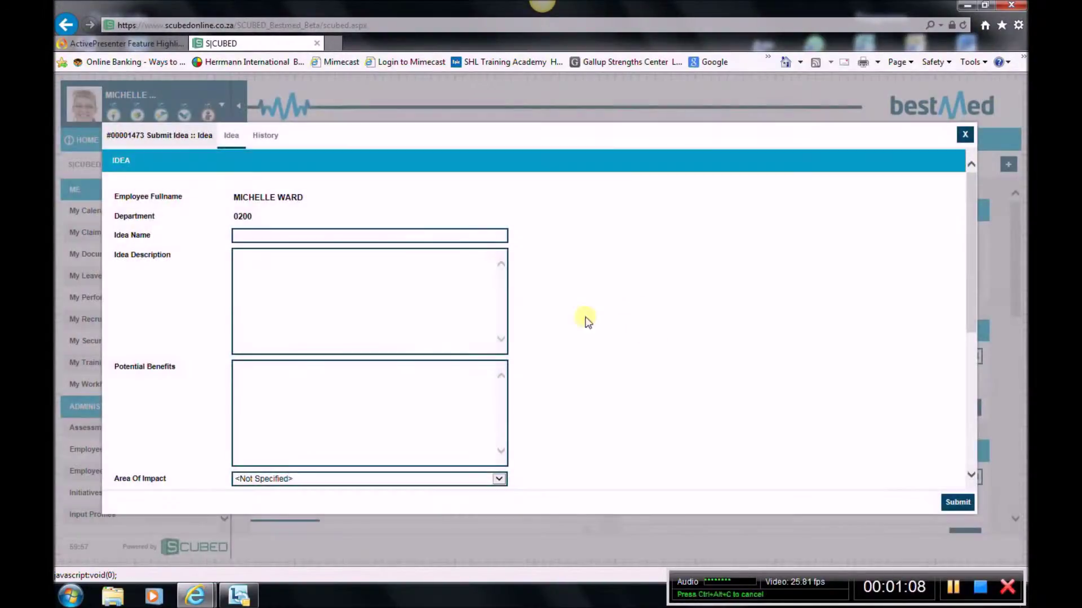
Fill in the idea's name and description, then add the benefit 'Increase the visibility of the brand'.
click(272, 234)
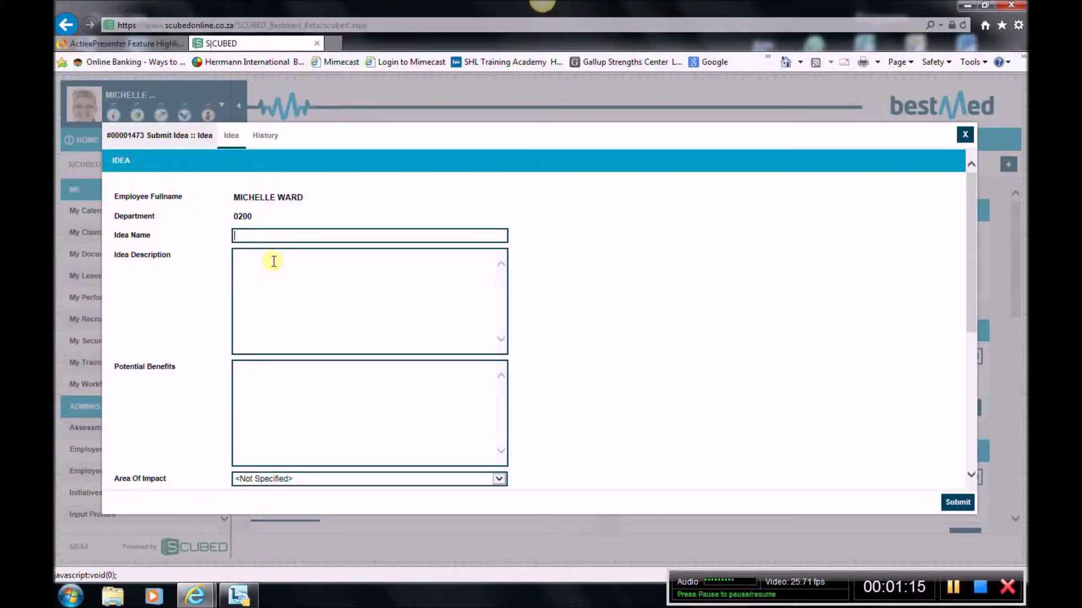
text(I)
text(ncreased visi)
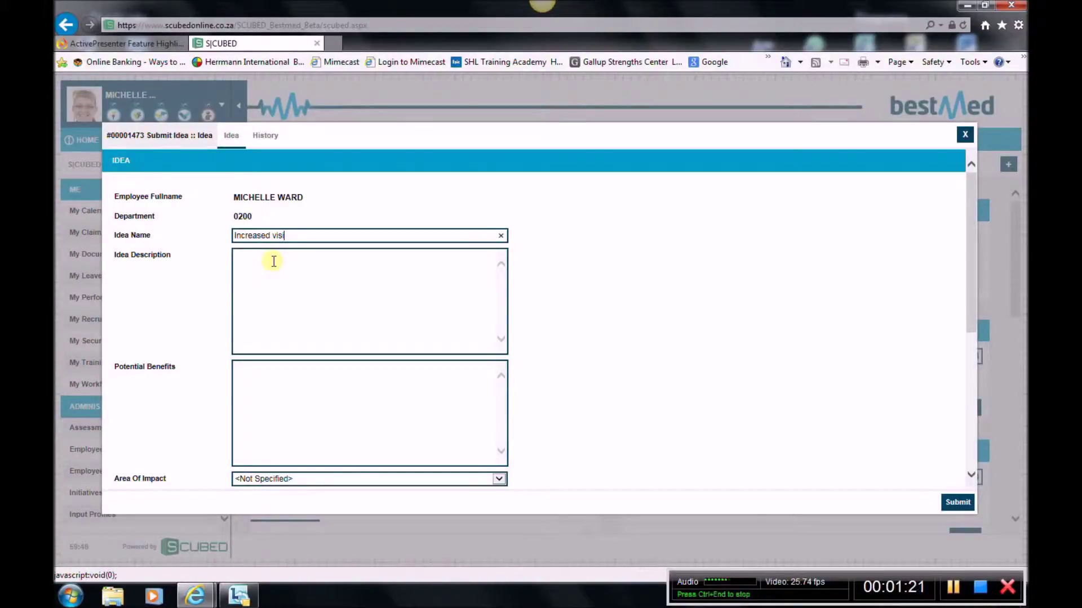
text(bili)
text(ty ofse)
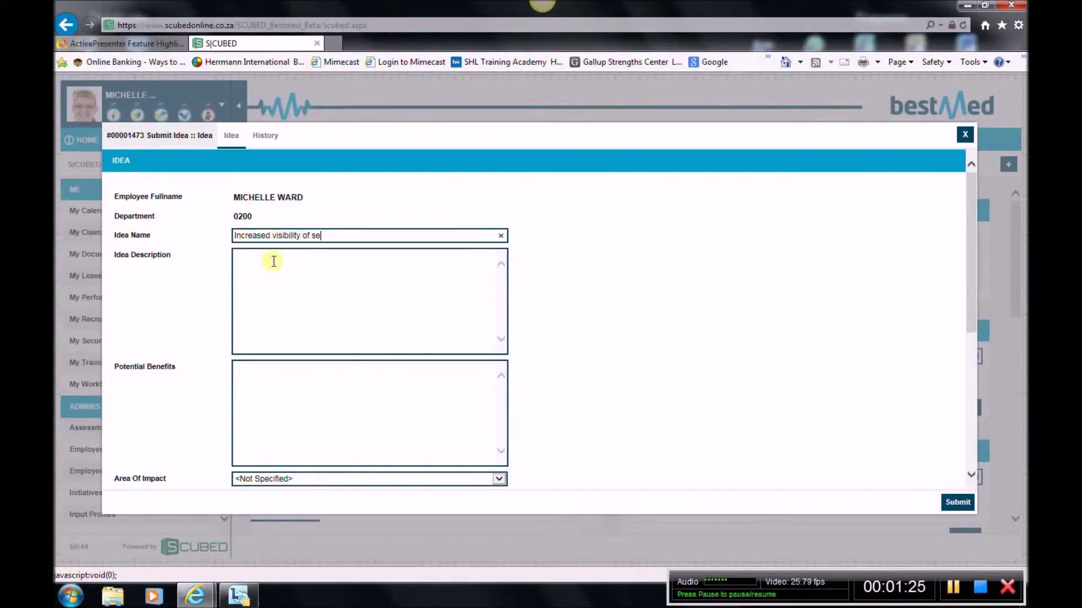
text(condarycorp)
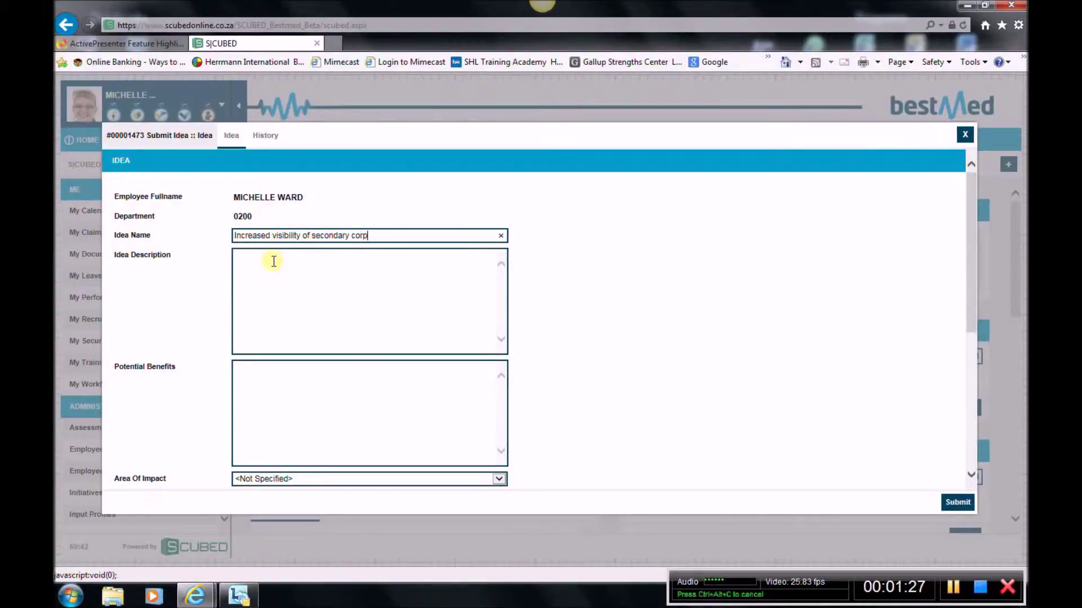
text(rte colours)
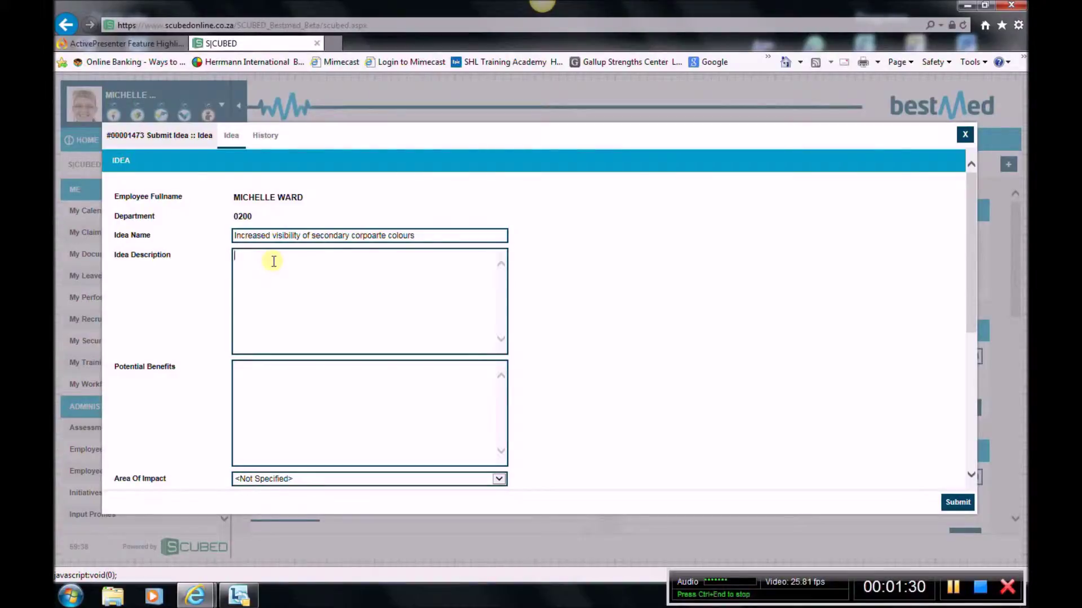
text(Rep)
text(lace )
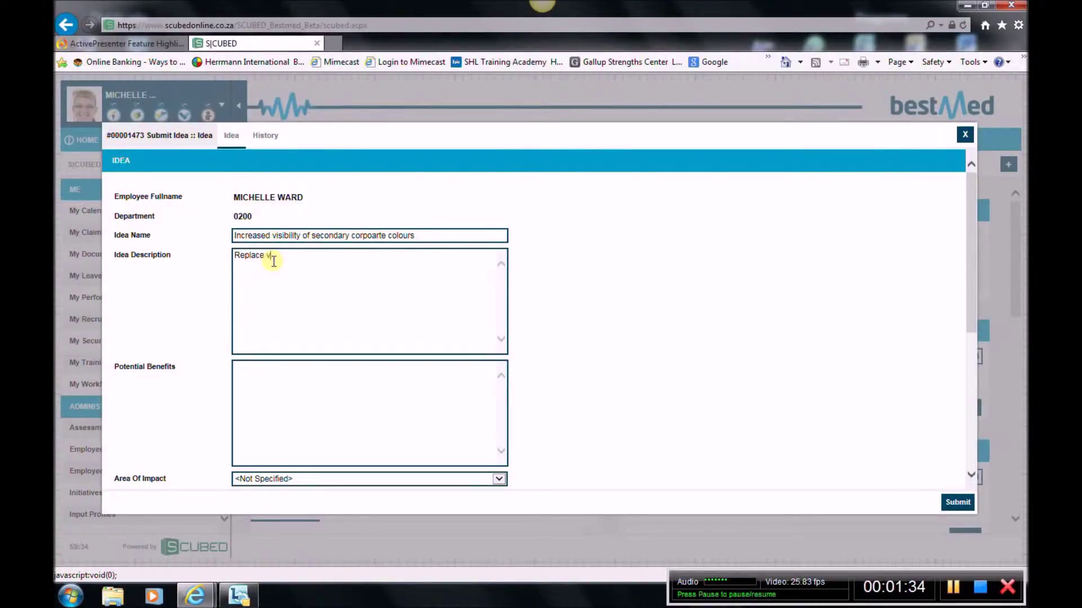
text(co)
text(rent fl)
text(ower pots wi)
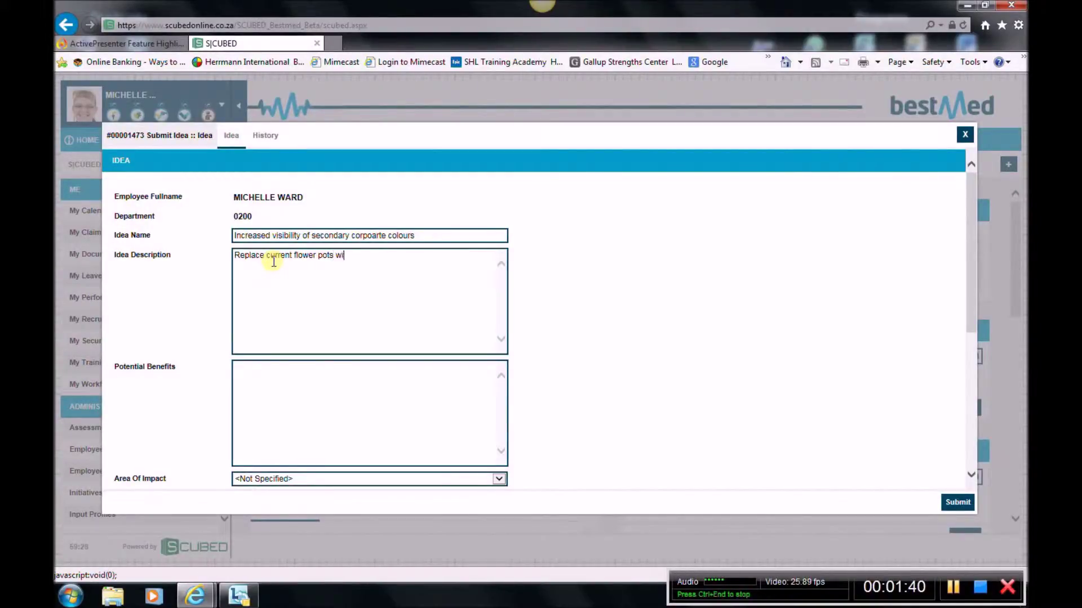
text(th seco)
text(ndary co)
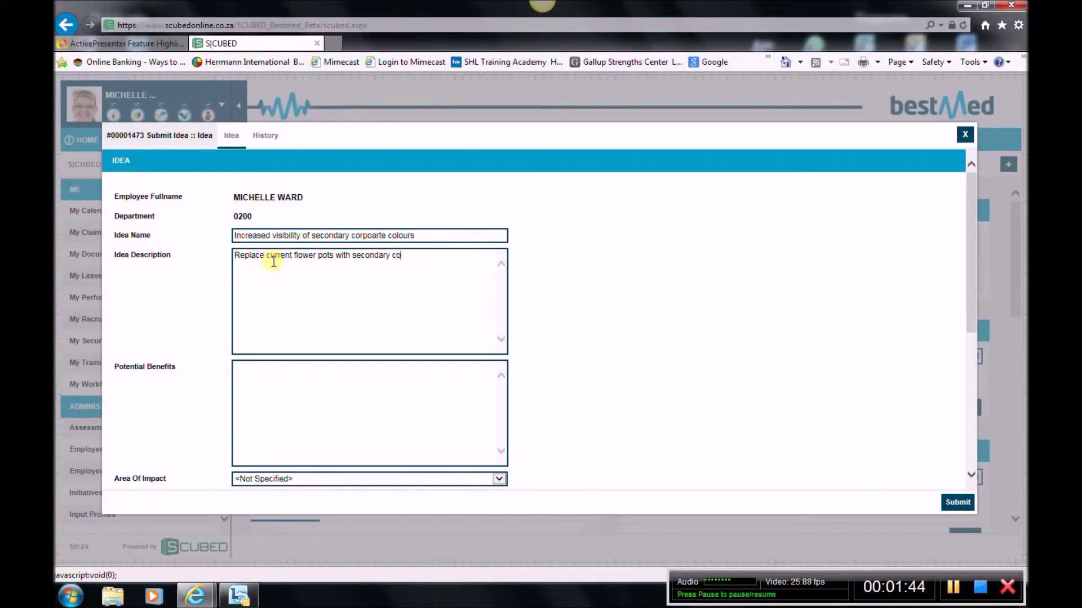
text(lours)
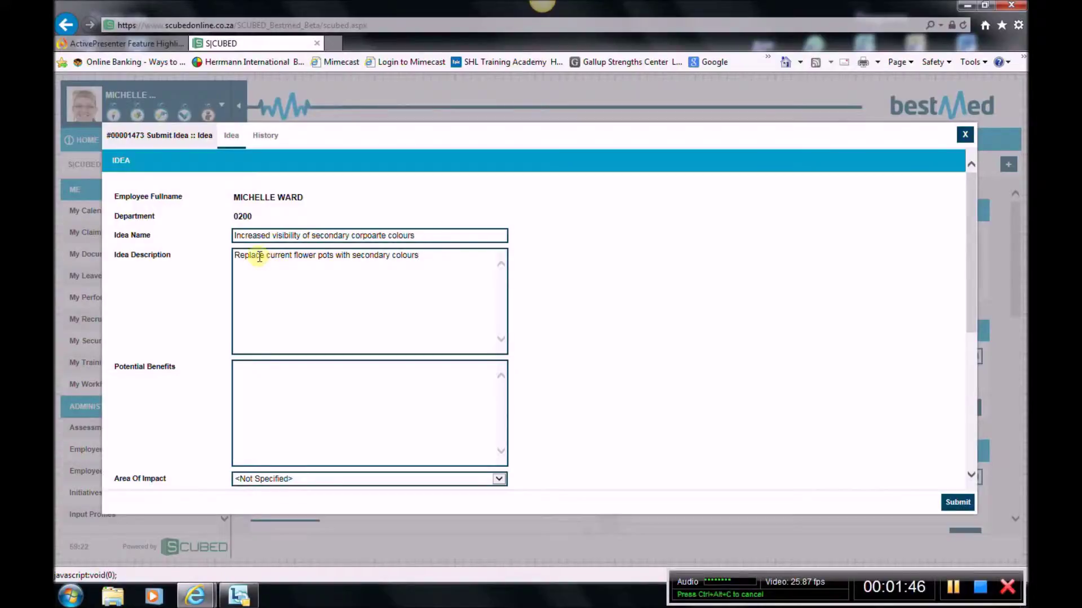
click(295, 394)
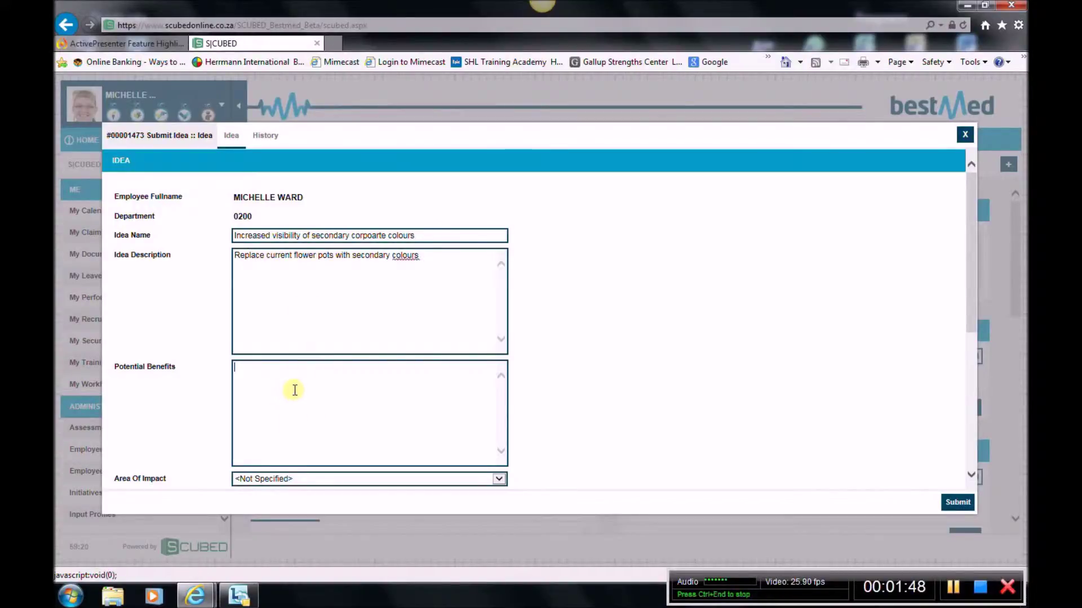
text(Inc)
text(rease the v)
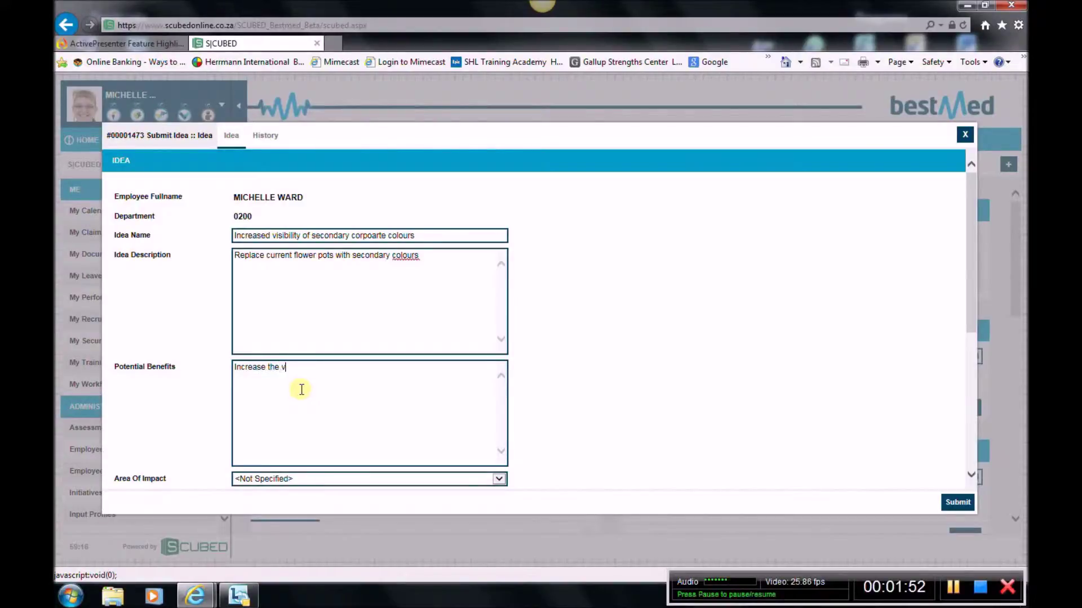
text(isibility)
text( of the bra)
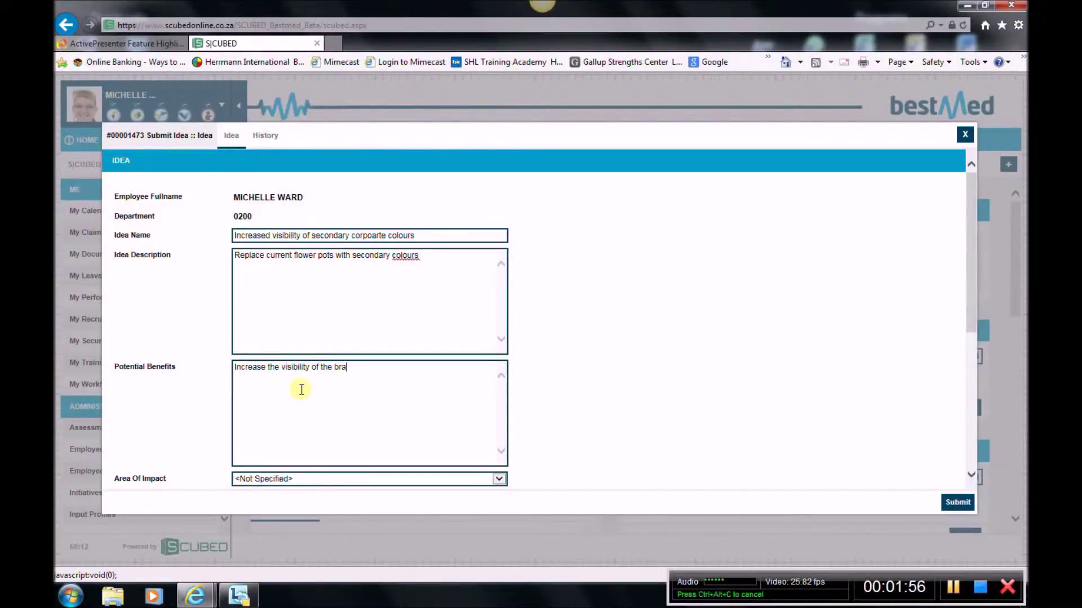
text(nd)
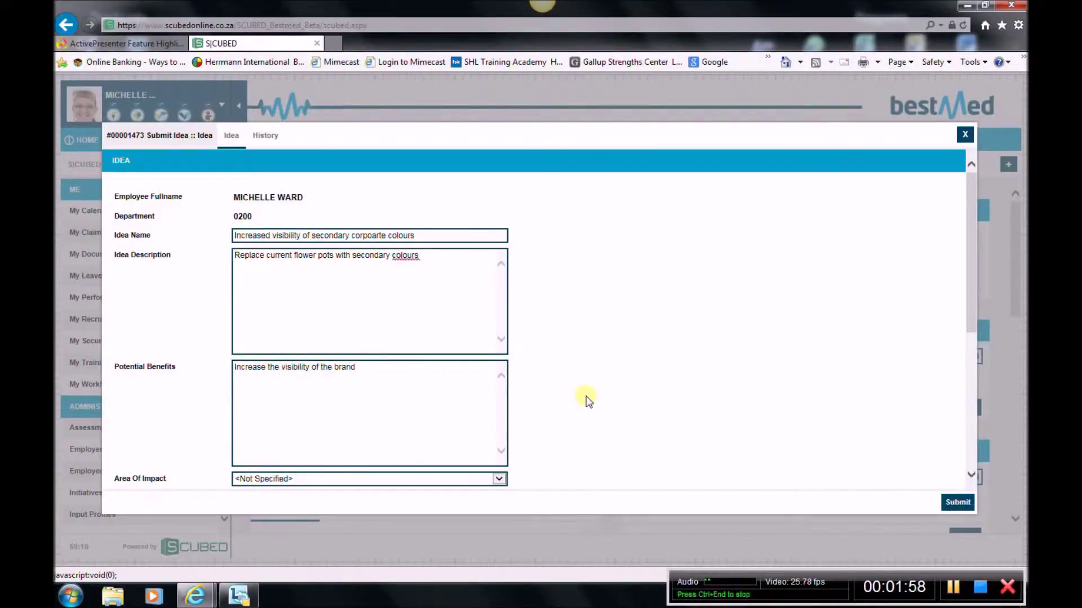
drag(970, 474, 970, 474)
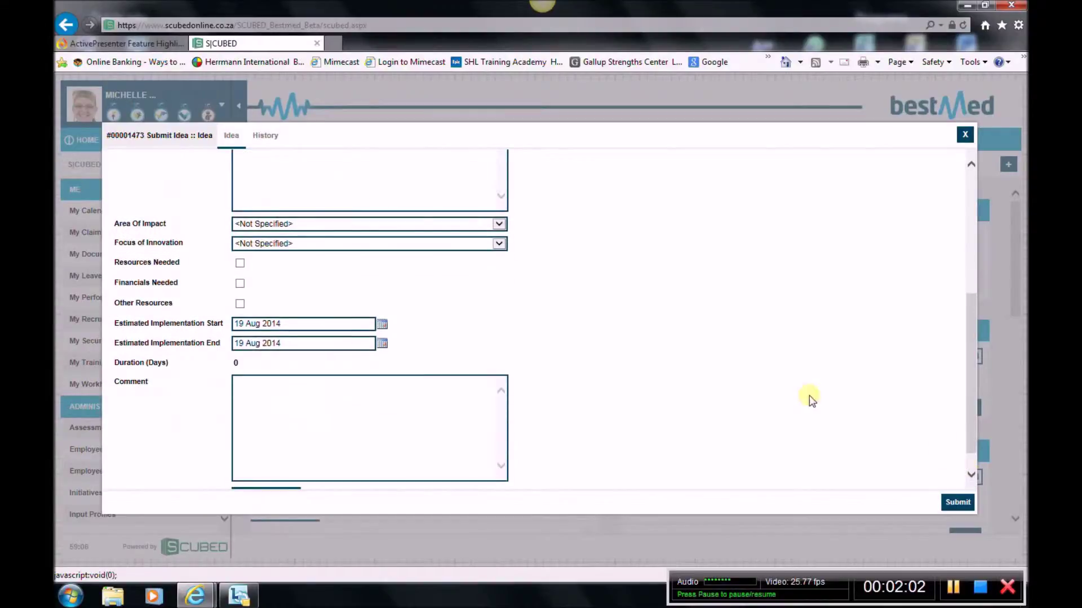
Choose 'Whole Organisation' for Area Of Impact and 'Physical environment' for Focus of Innovation.
click(500, 225)
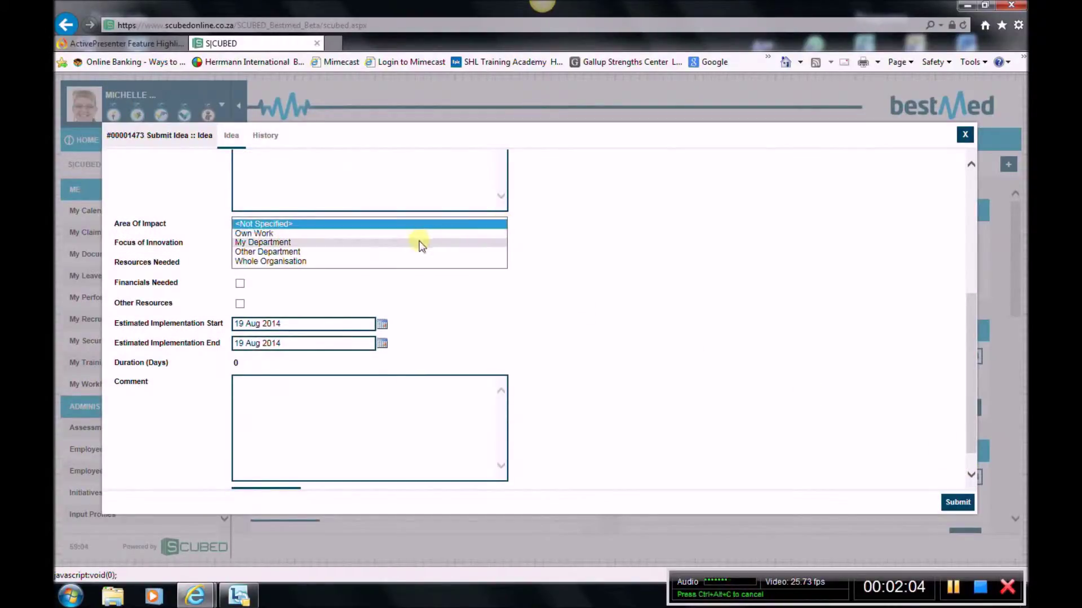
click(412, 261)
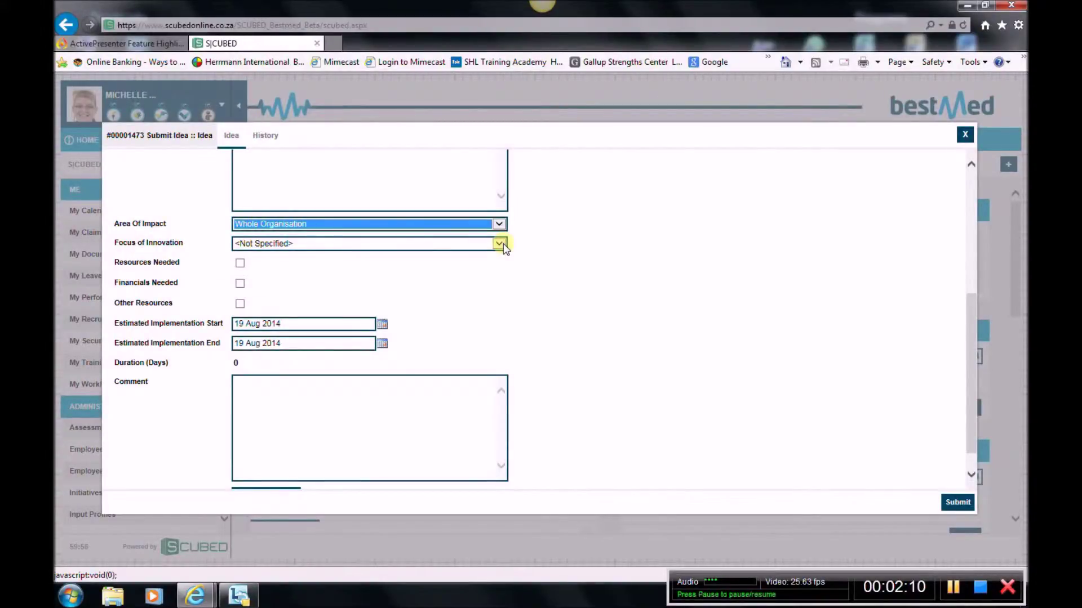
click(500, 244)
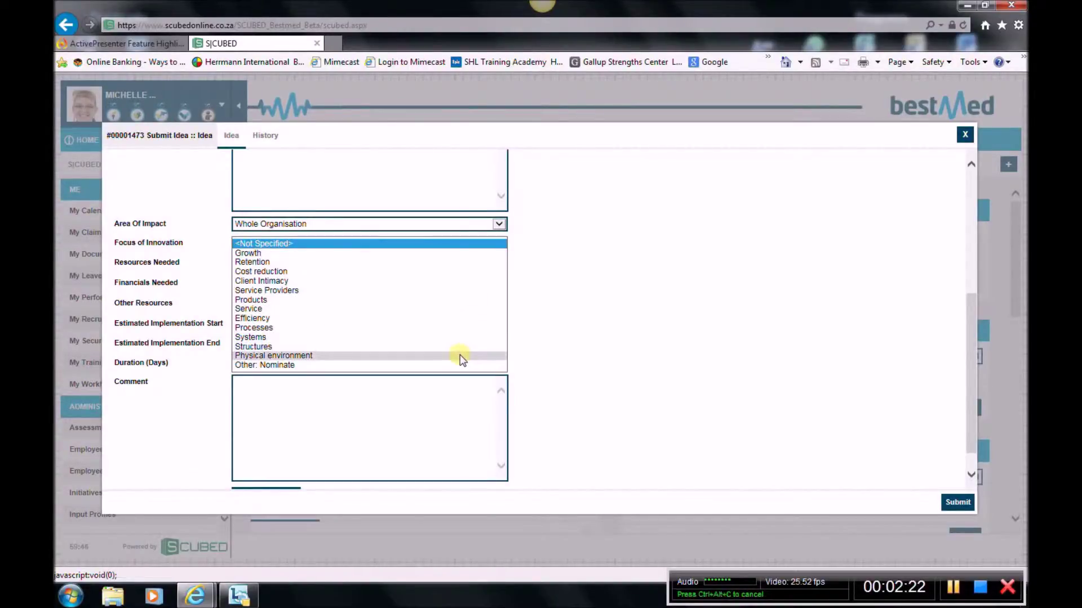
click(461, 354)
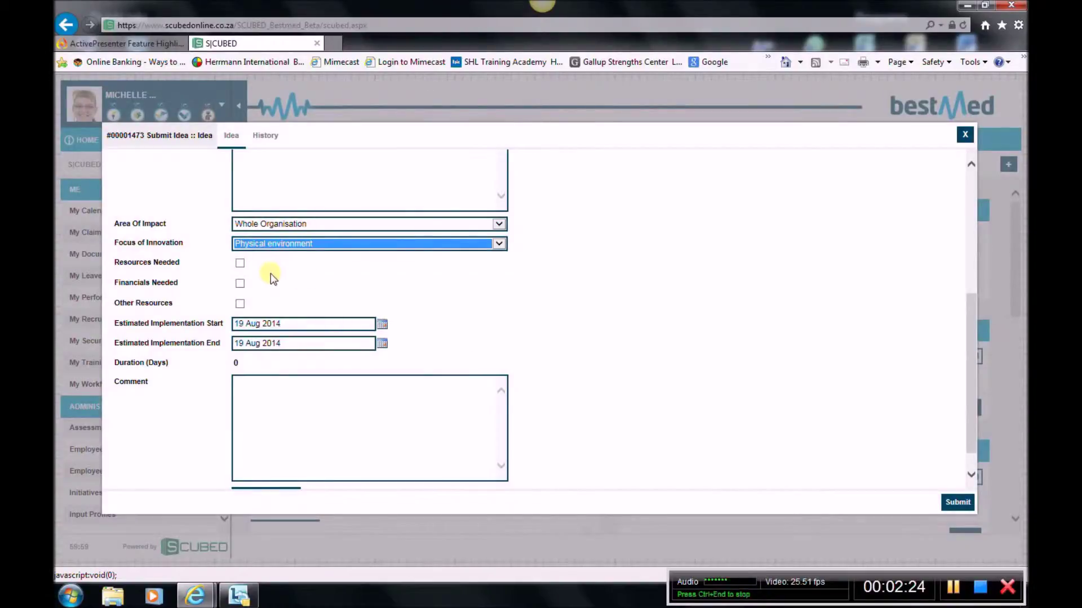
Mark Resources Needed, add a chosen colleague to the resource list, and submit the idea.
click(241, 263)
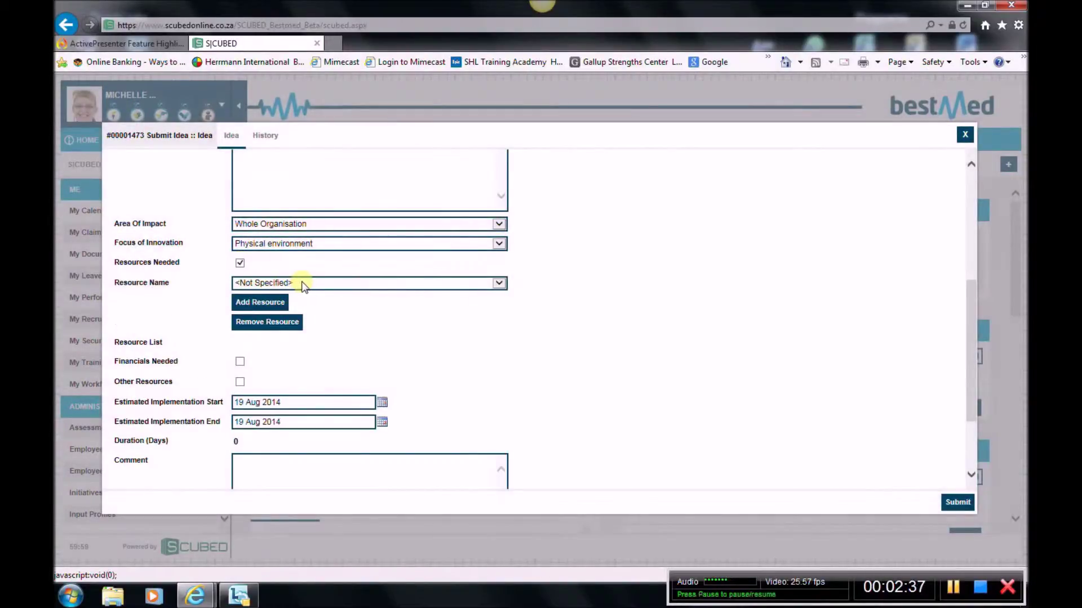
click(301, 282)
text(e)
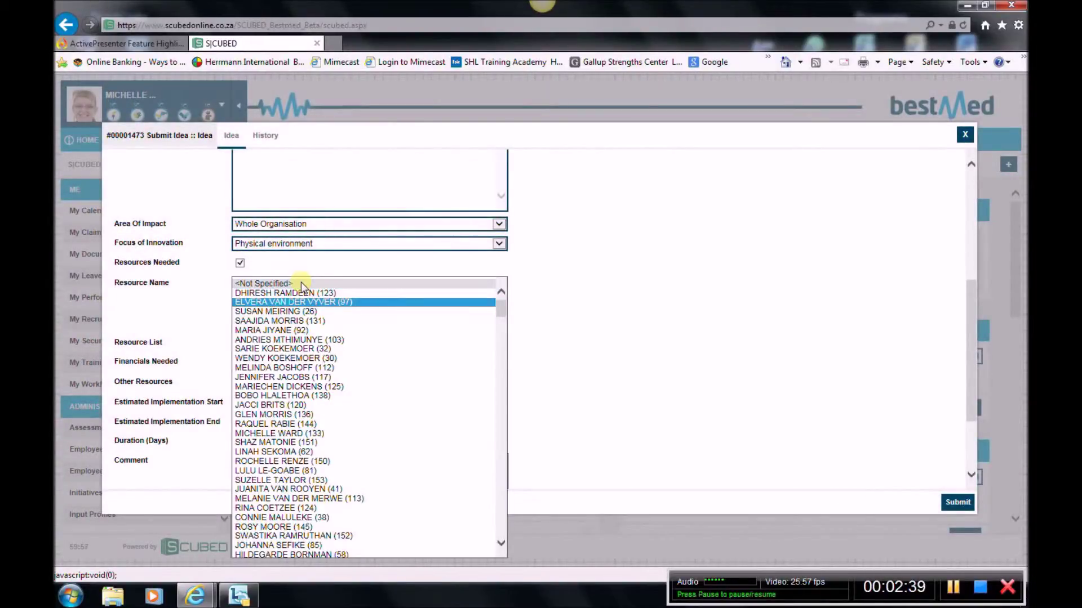
text(lz)
key(Return)
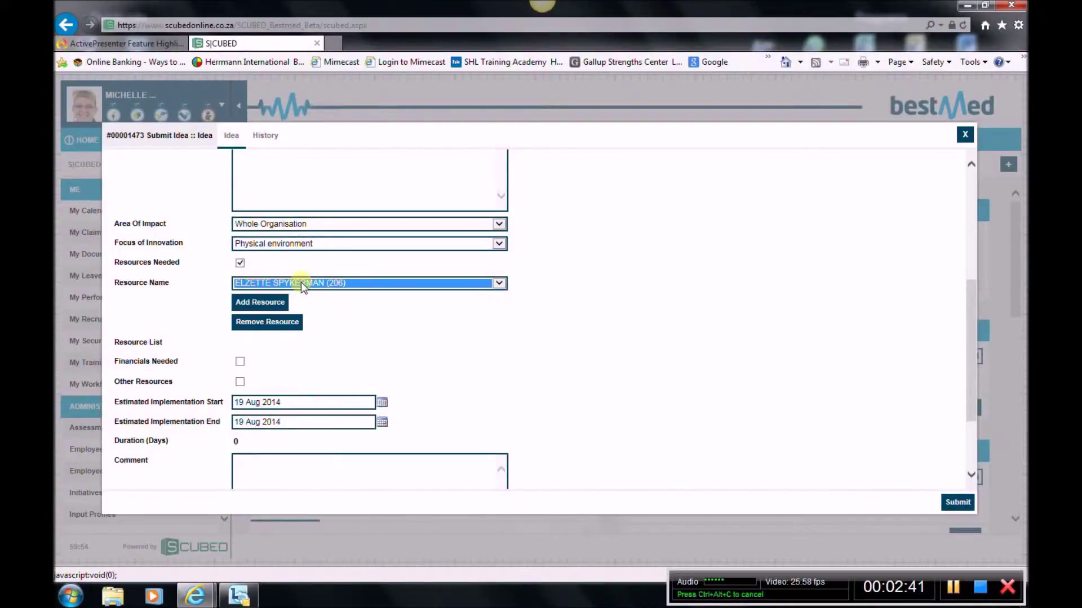
click(259, 302)
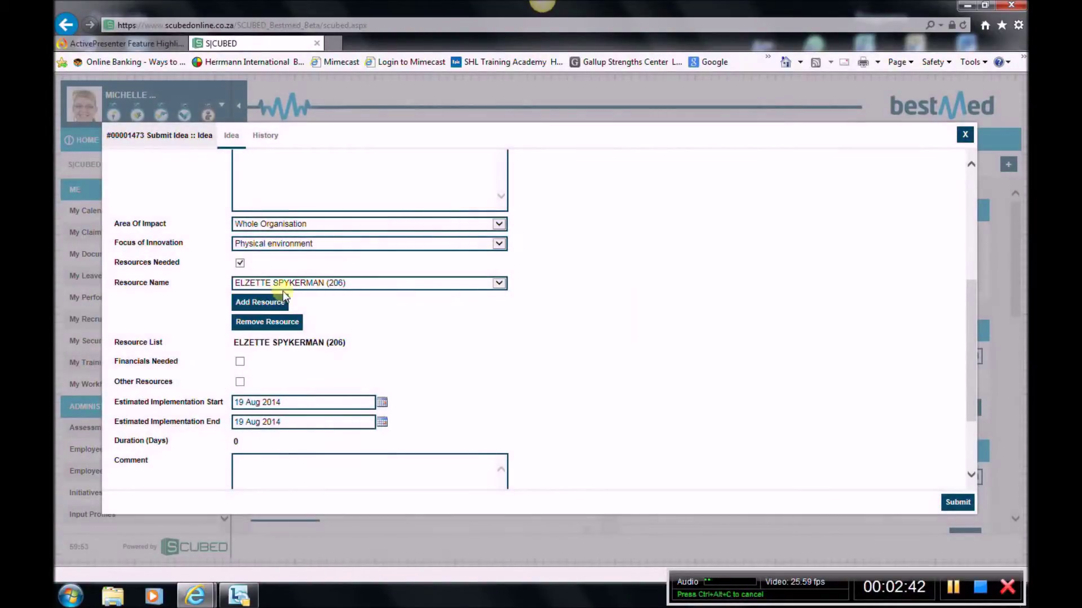
click(337, 283)
scroll(337, 289, down, 5)
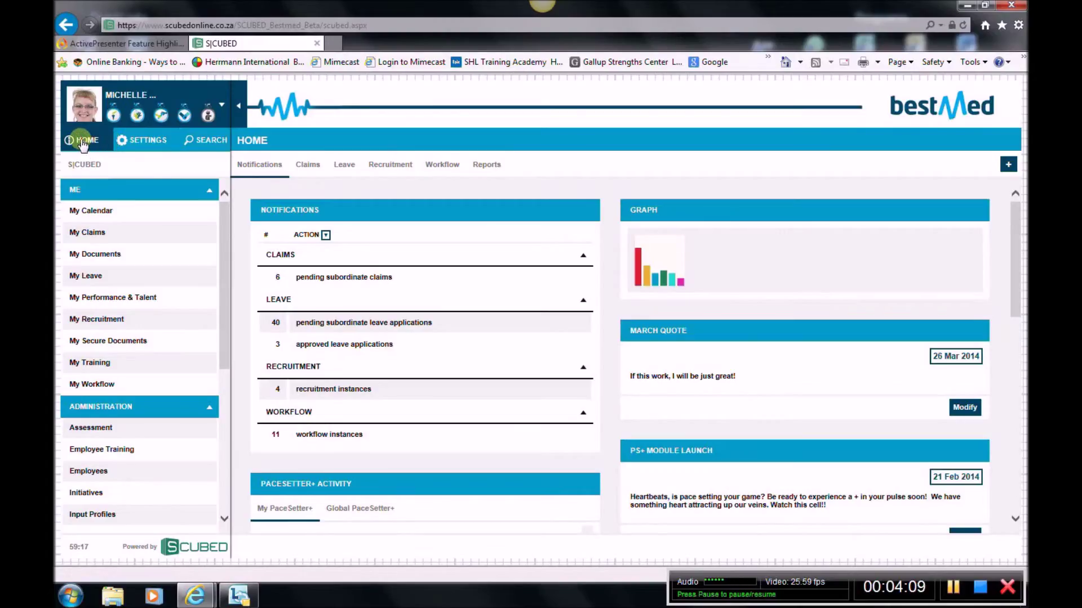
Reload Home, expand the new idea in the Innovations panel, and view its More Info details.
click(83, 140)
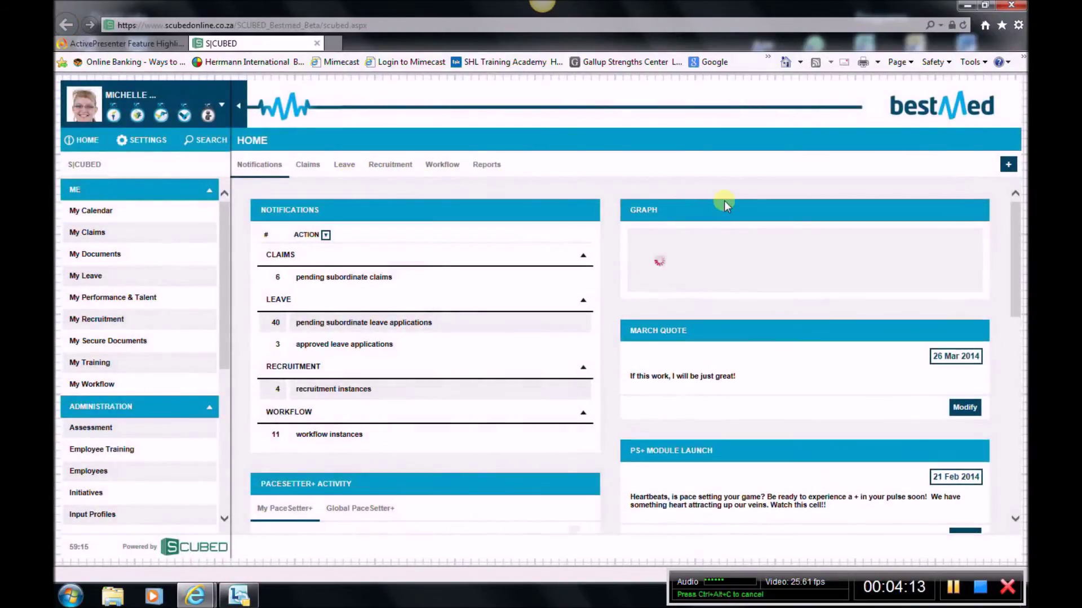
drag(1015, 239, 1020, 448)
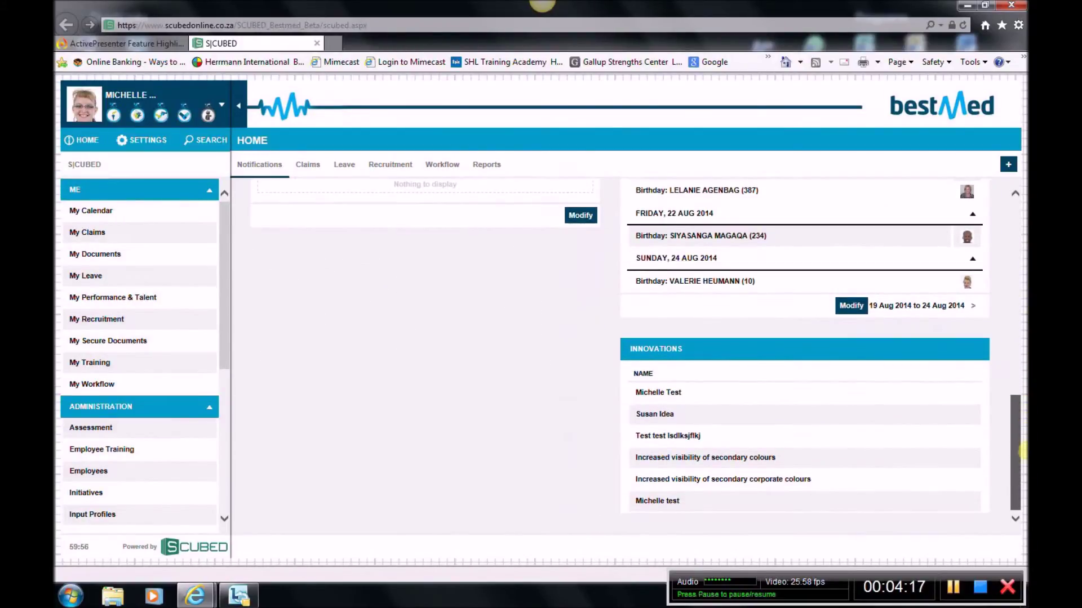
click(758, 485)
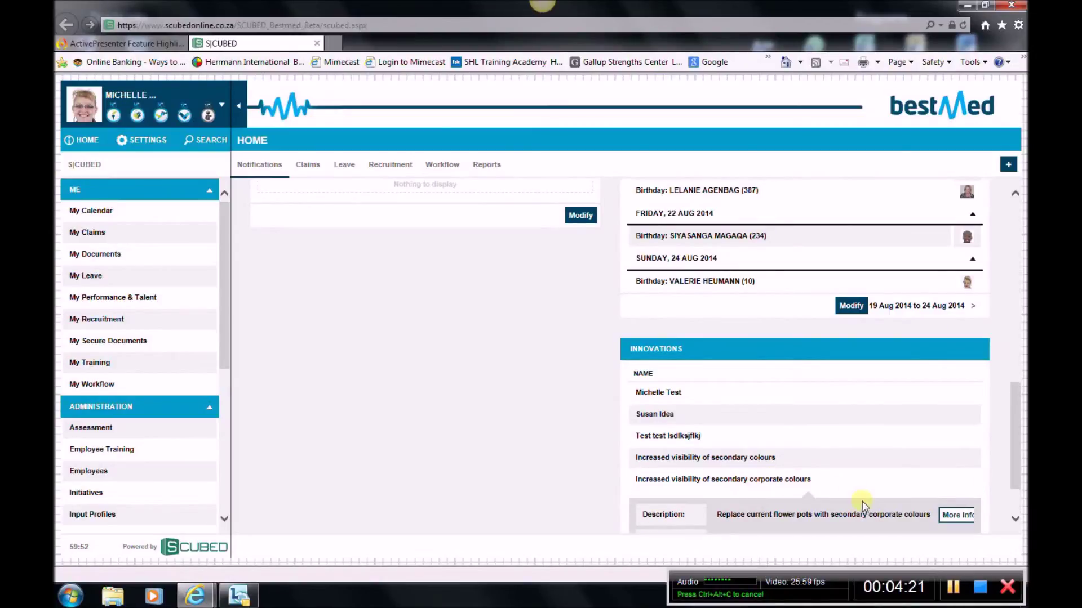
click(951, 516)
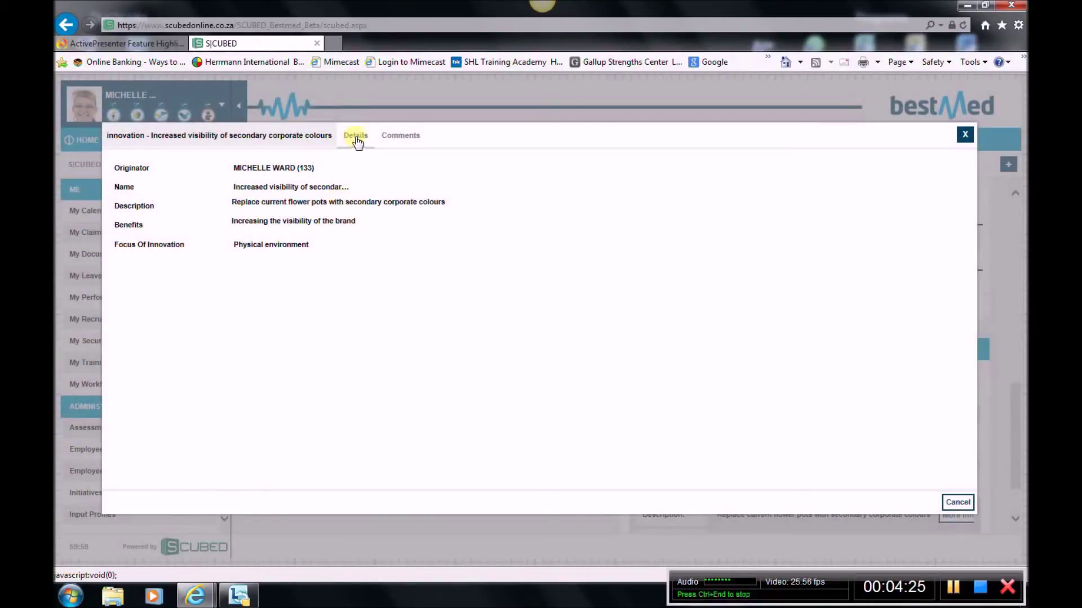
Review the idea's Details, its empty Comments and three involved users, then close the window.
click(356, 135)
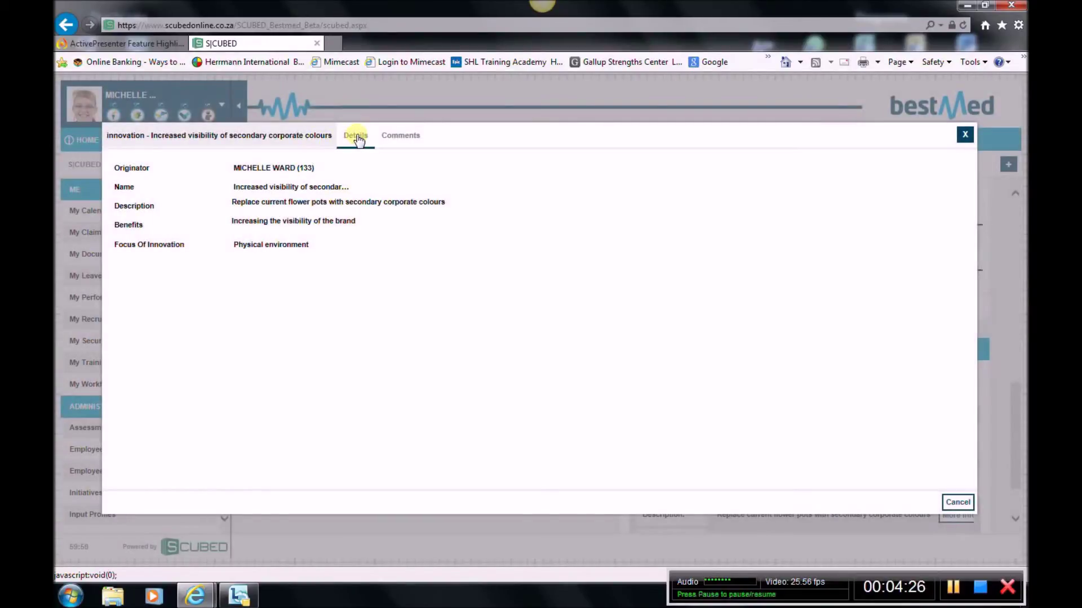
click(398, 136)
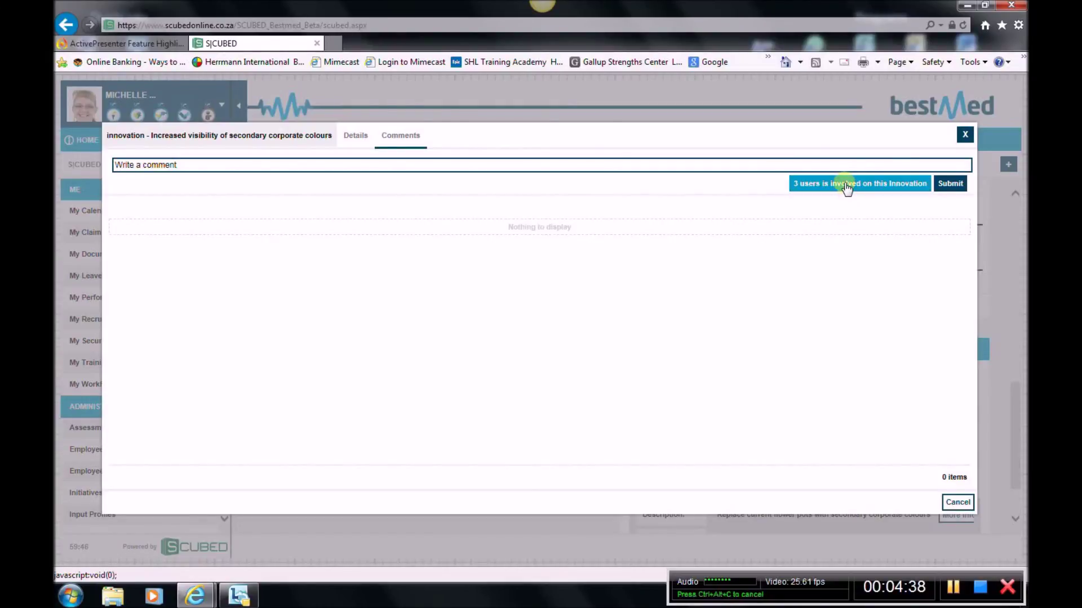
click(846, 187)
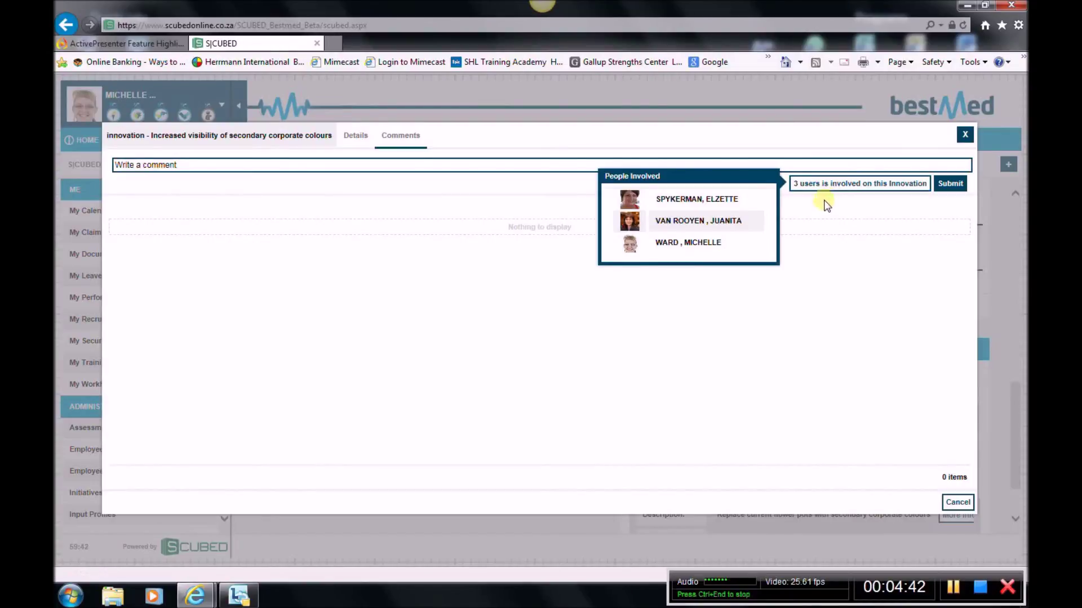
click(968, 137)
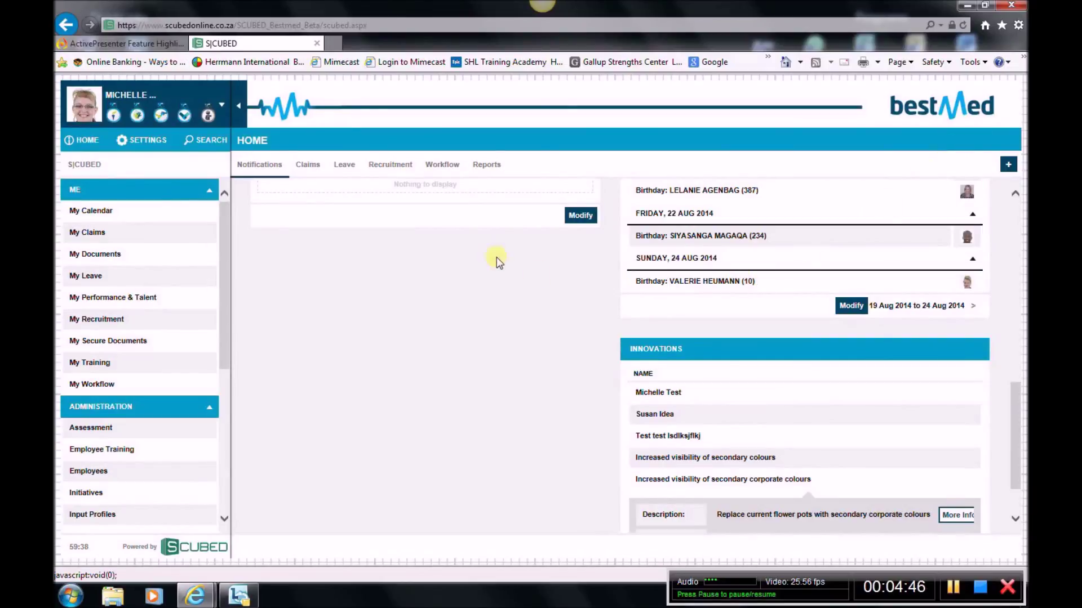